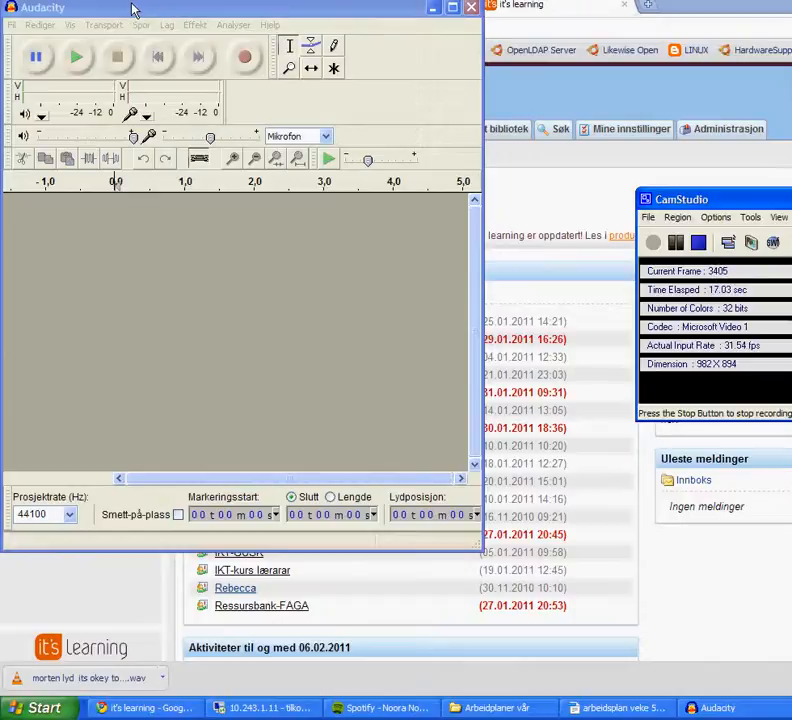
Record a first microphone clip about 8 seconds long and set the cursor at the end of the clip
drag(150, 10, 183, 52)
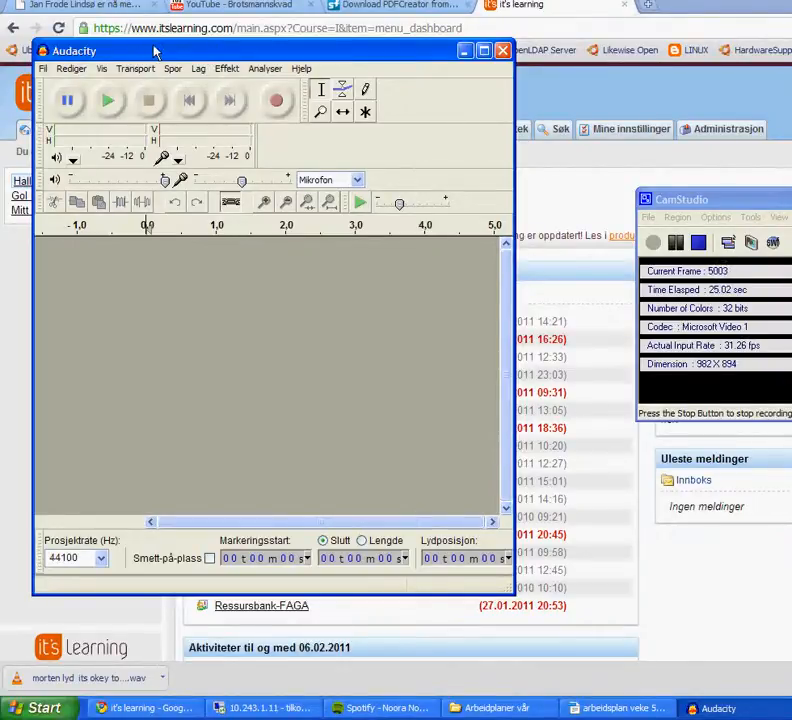
click(276, 102)
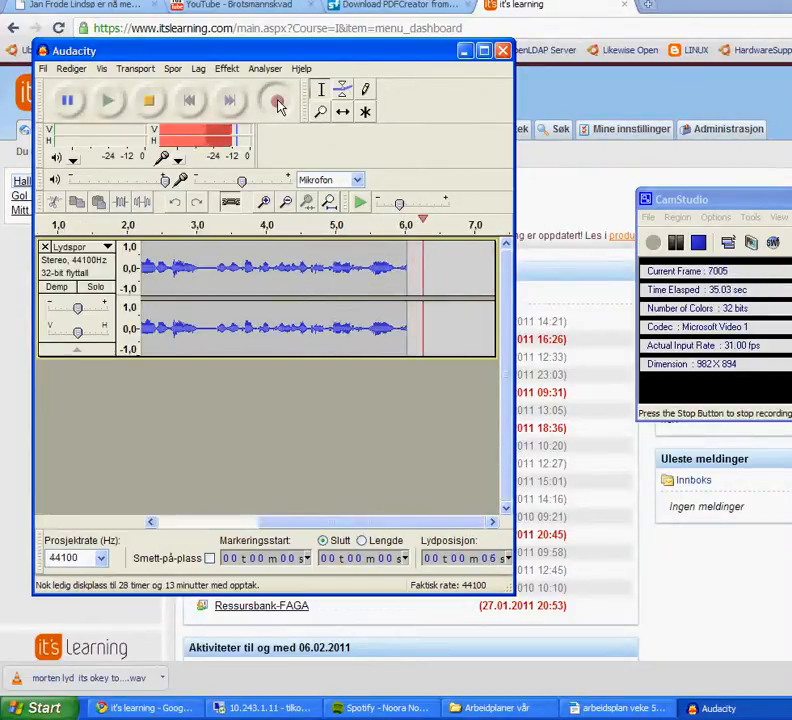
click(150, 102)
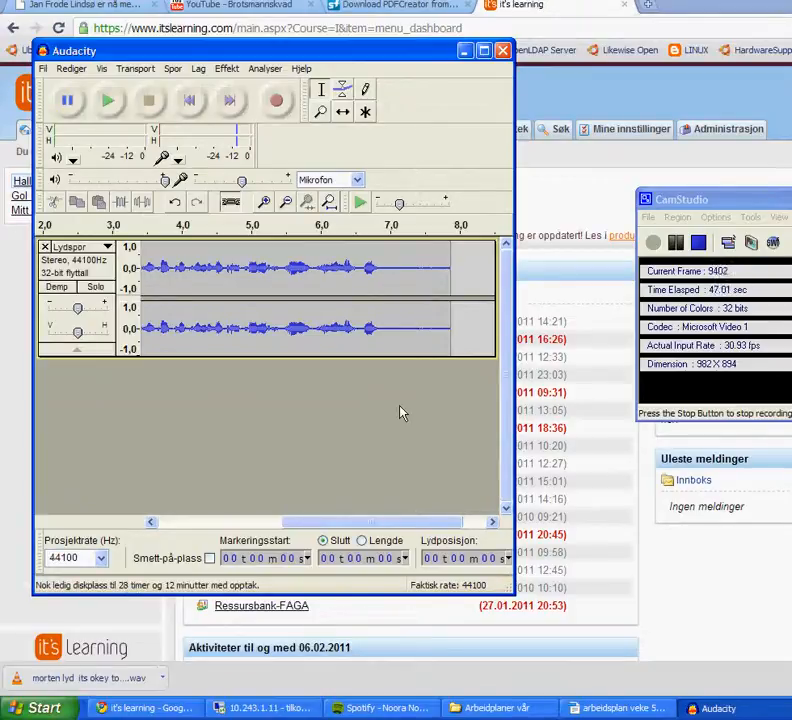
click(451, 326)
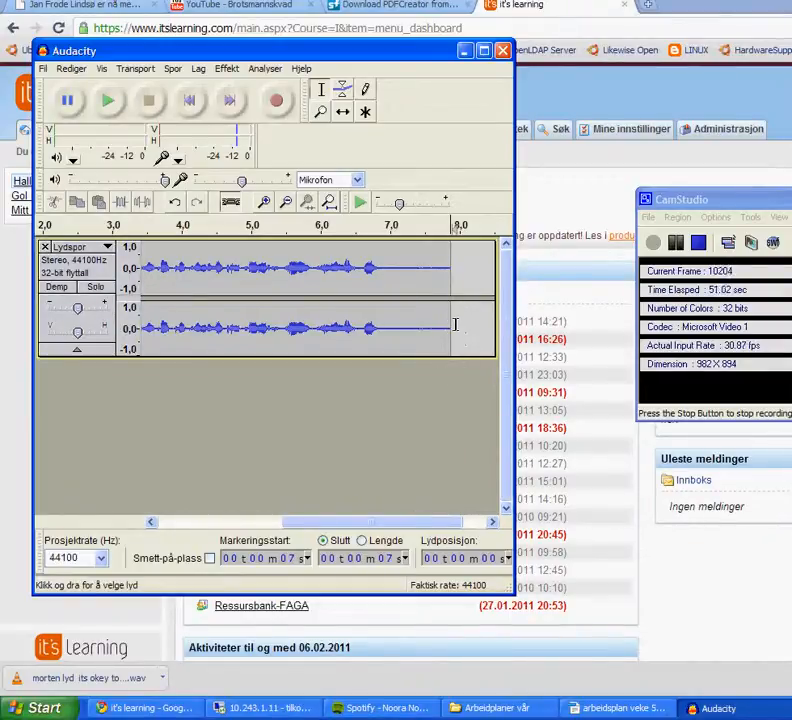
Rename the recorded audio track to q1
click(70, 247)
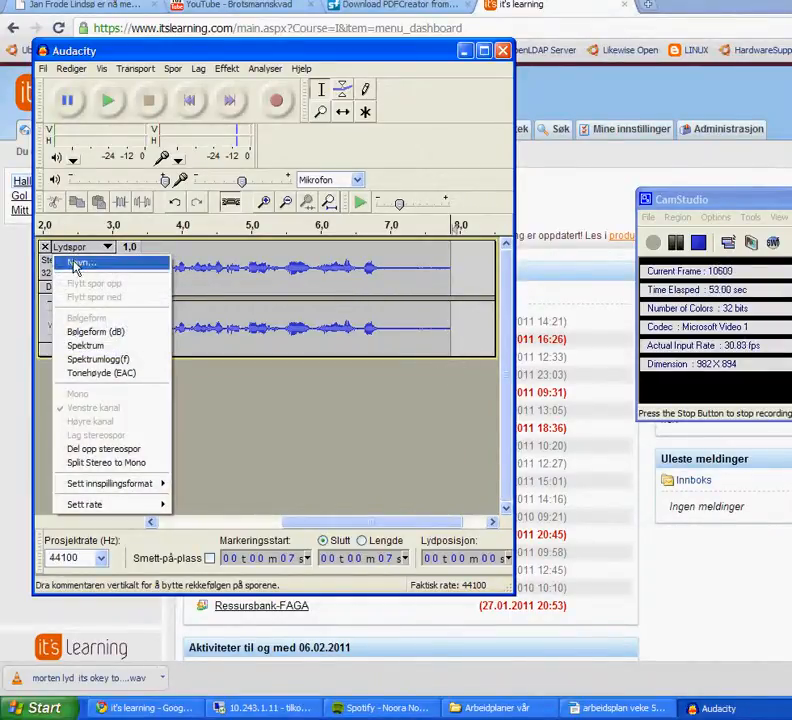
click(78, 262)
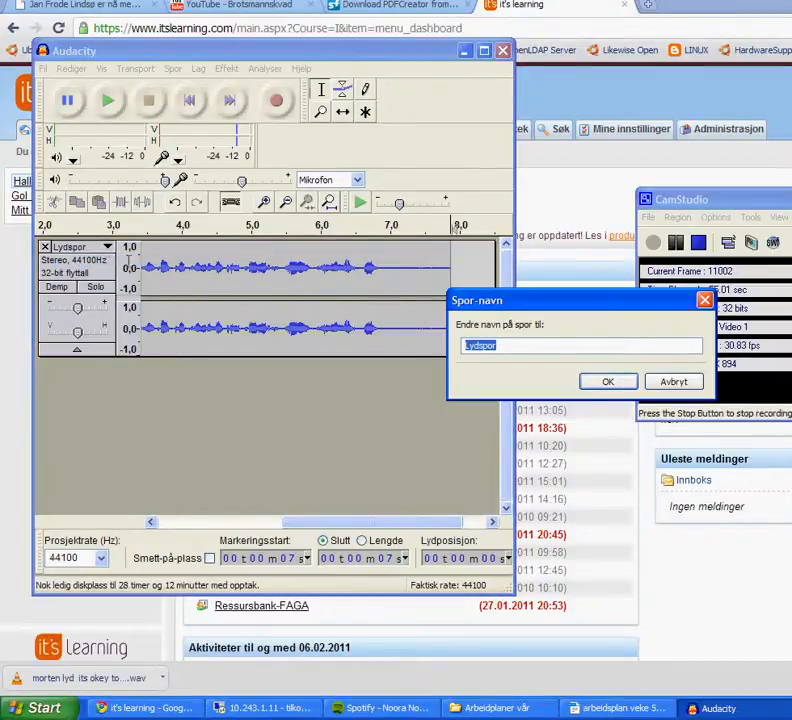
drag(555, 305, 529, 295)
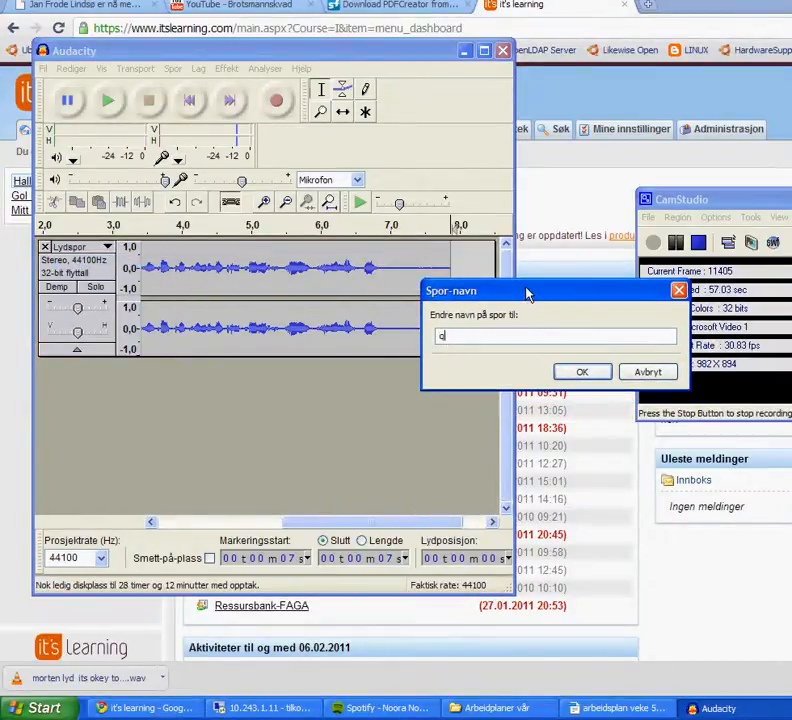
text(q1)
click(583, 372)
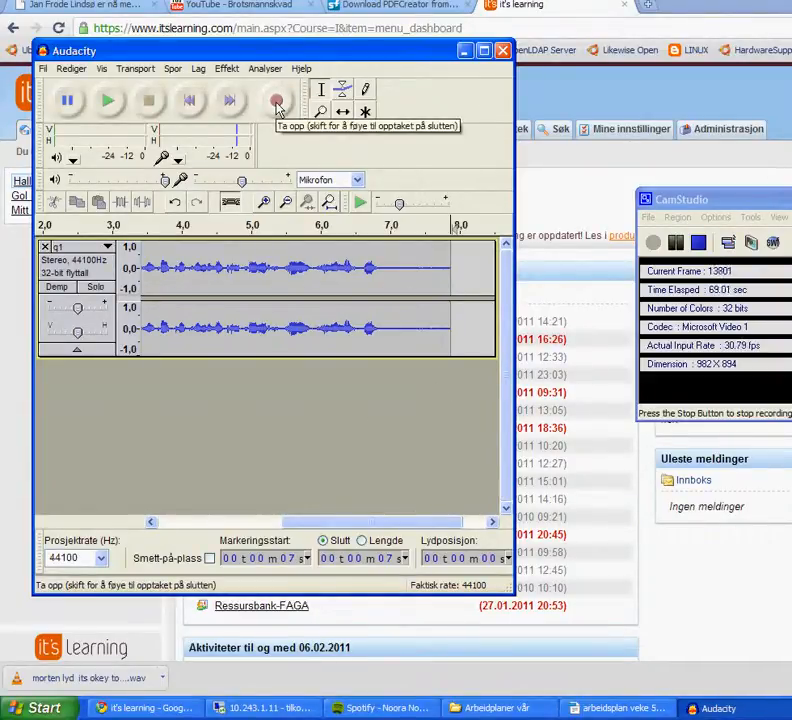
Record a second microphone clip on a new track starting at the end of q1, and name that track a1
click(277, 104)
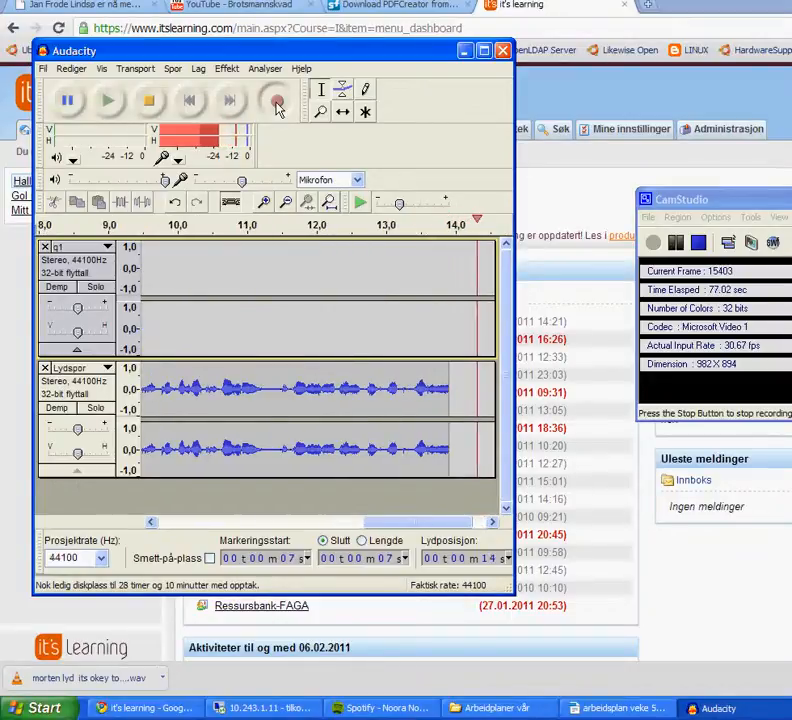
click(154, 101)
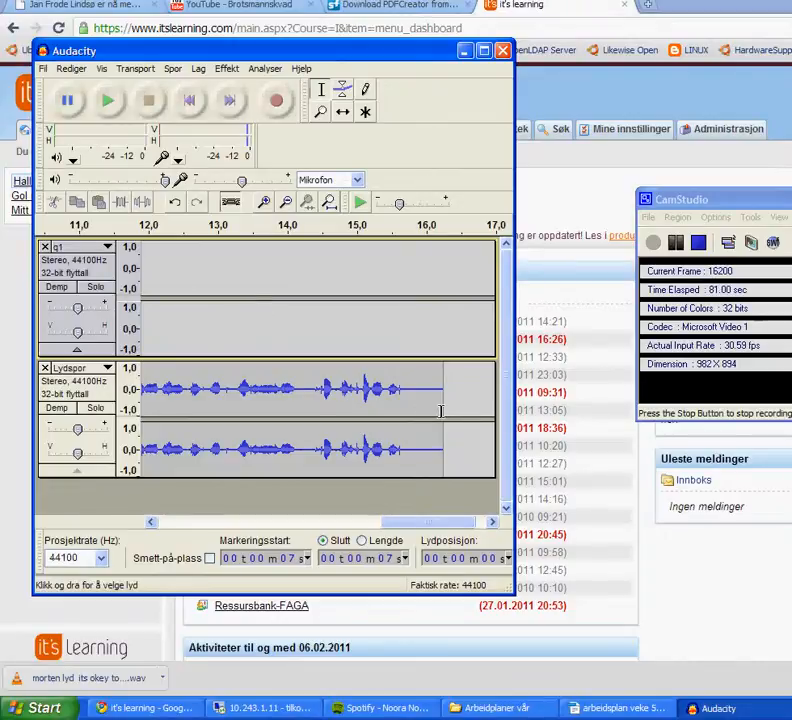
click(70, 368)
click(88, 386)
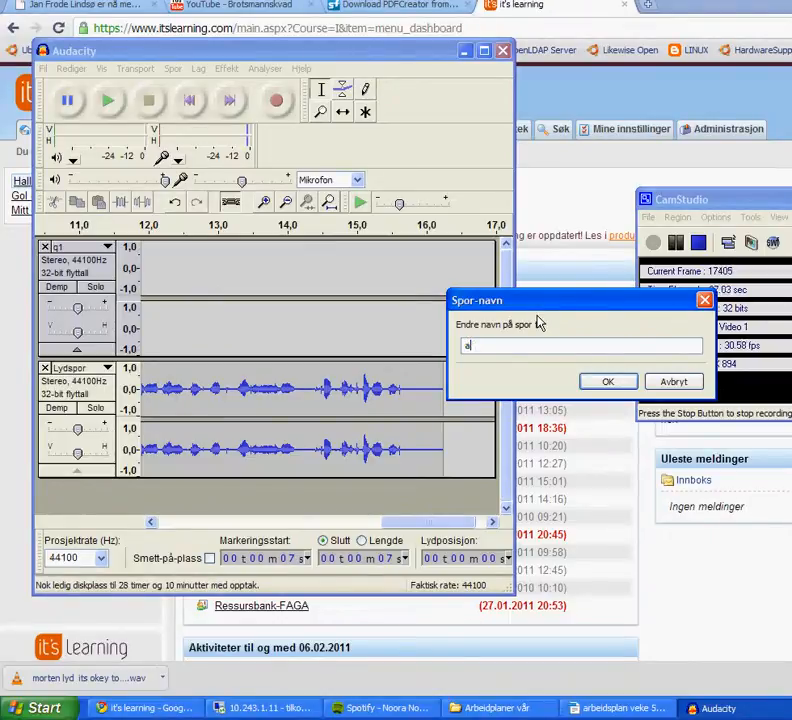
click(603, 383)
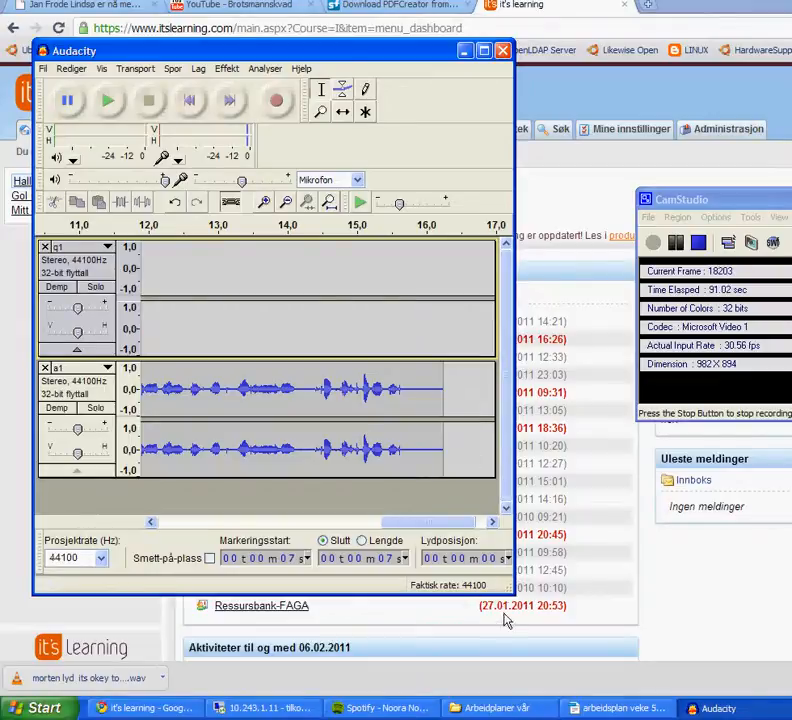
Enlarge the window and delete the silence of about 1.4 seconds at the start of track q1
drag(507, 592, 634, 647)
drag(583, 577, 232, 531)
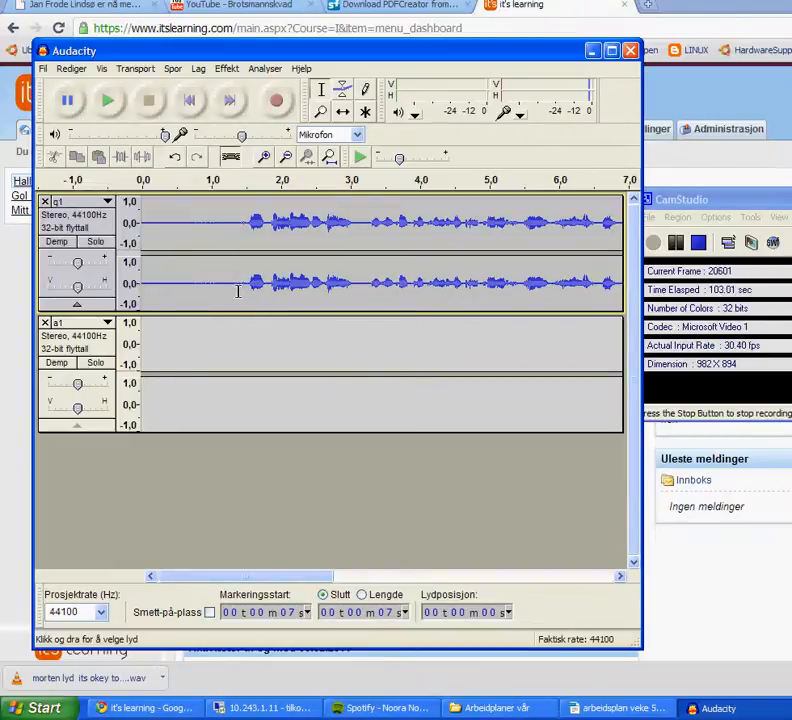
drag(241, 288, 143, 288)
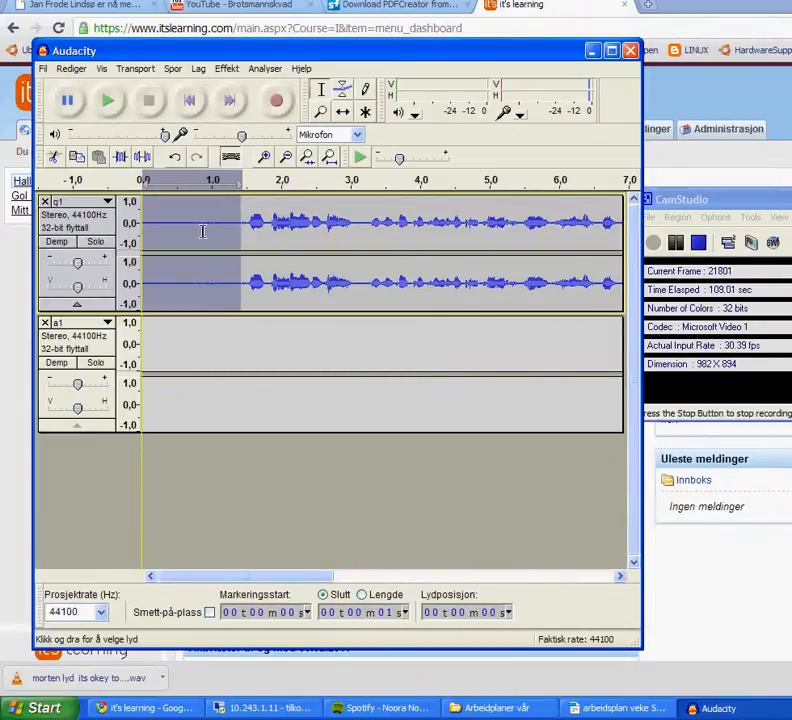
key(Delete)
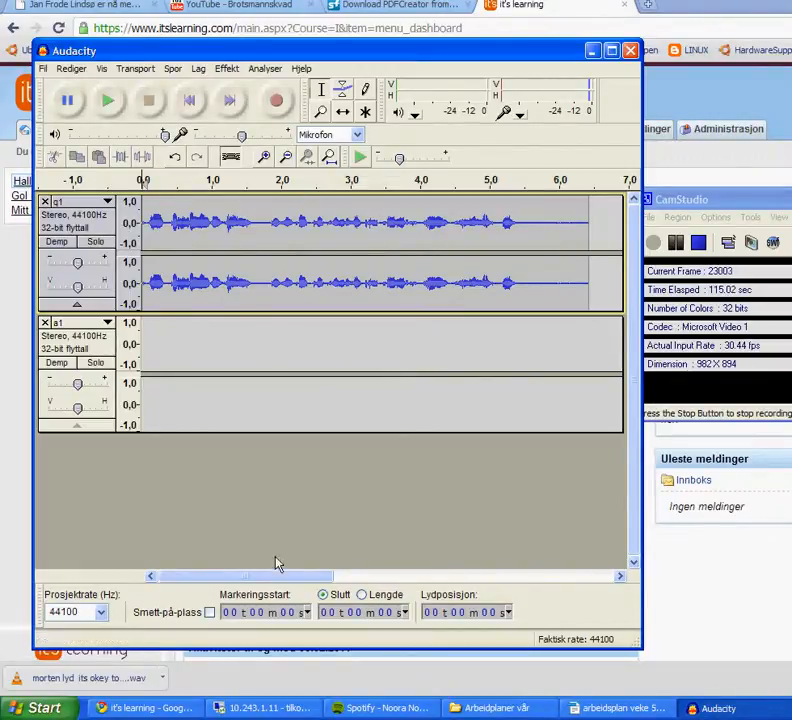
Shift the a1 clip earlier in time so that it starts exactly where the q1 clip ends
drag(278, 578, 398, 577)
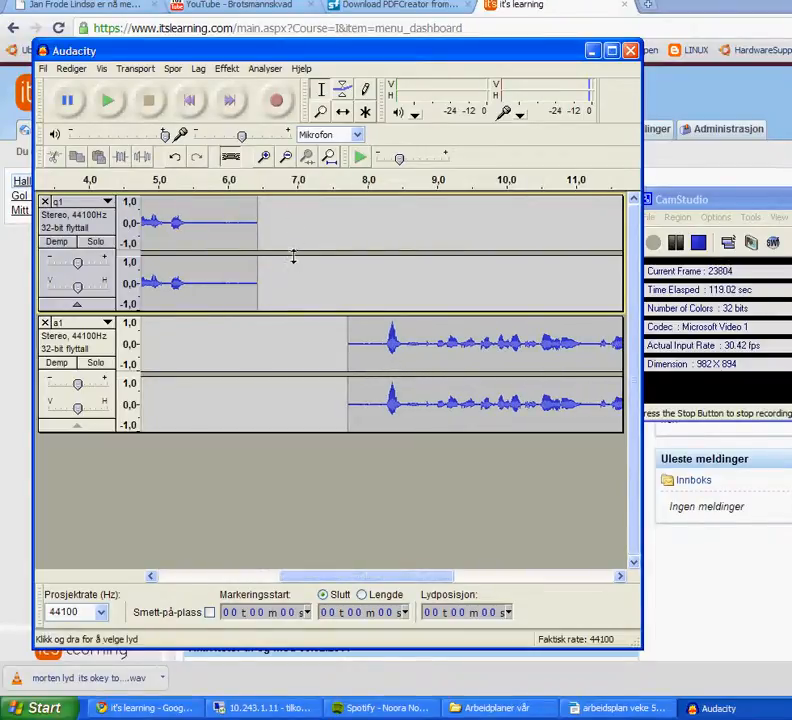
click(343, 112)
drag(392, 361, 308, 401)
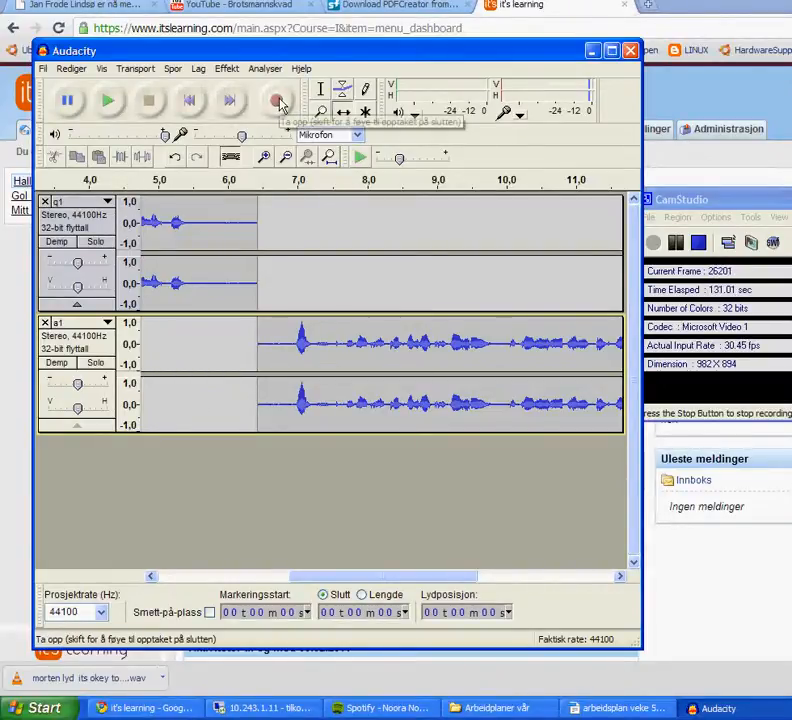
Record a third clip of about 7 seconds on a new track, starting at the end of the a1 clip
drag(339, 580, 534, 575)
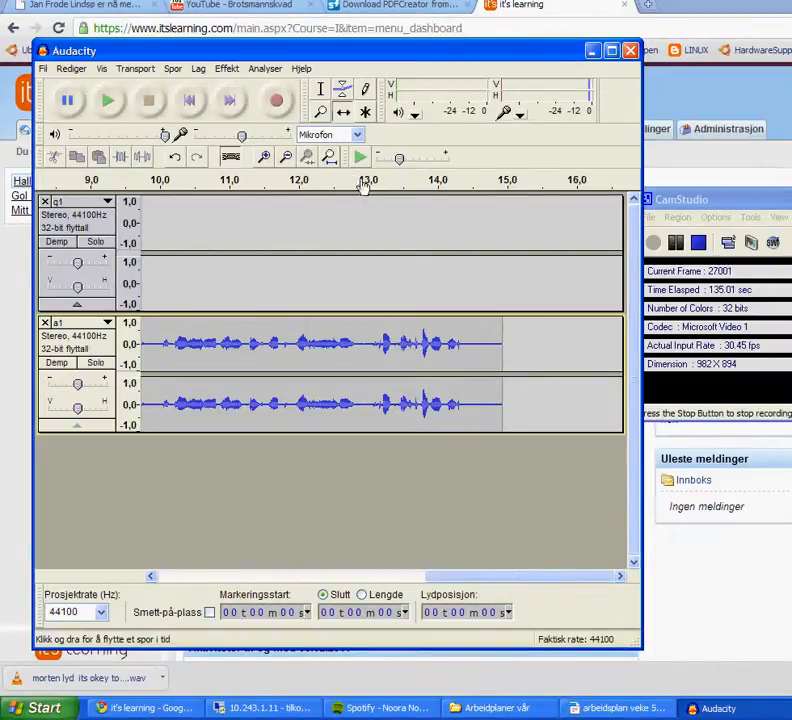
click(505, 345)
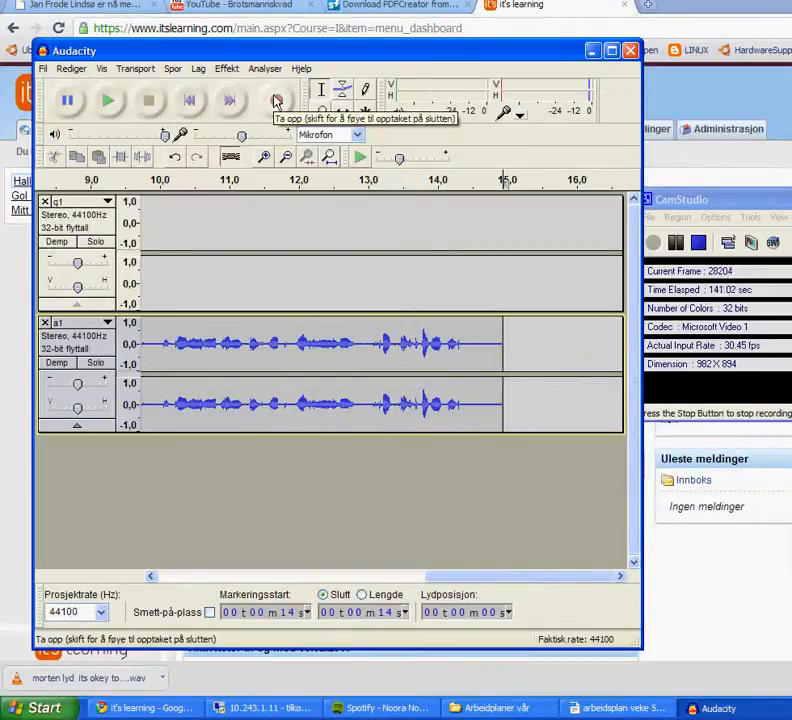
click(277, 101)
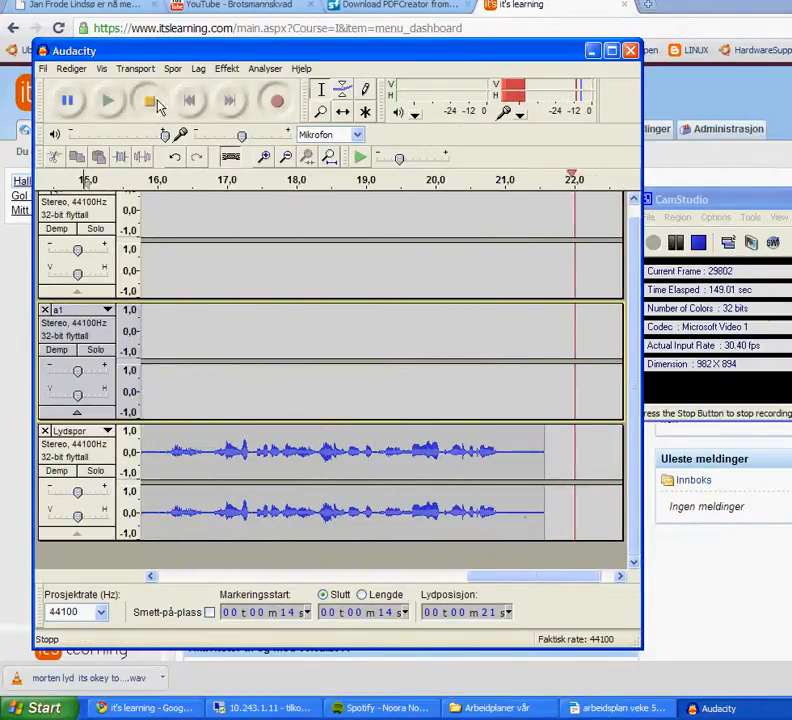
click(150, 100)
Rename the third recorded track to q2
click(80, 431)
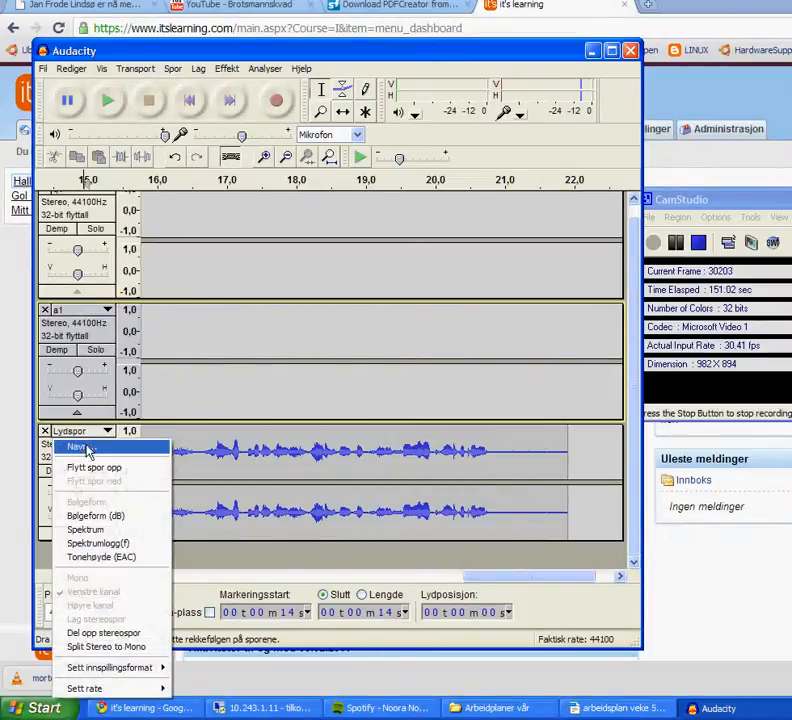
click(87, 452)
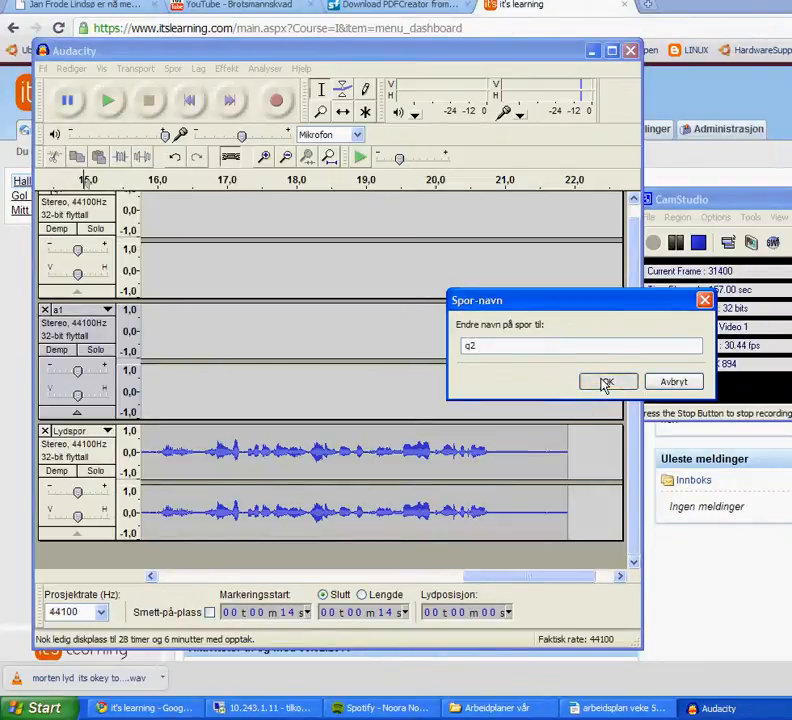
click(605, 383)
Record a fourth clip of about 12 seconds on a new track, starting at the end of the q2 clip
click(571, 470)
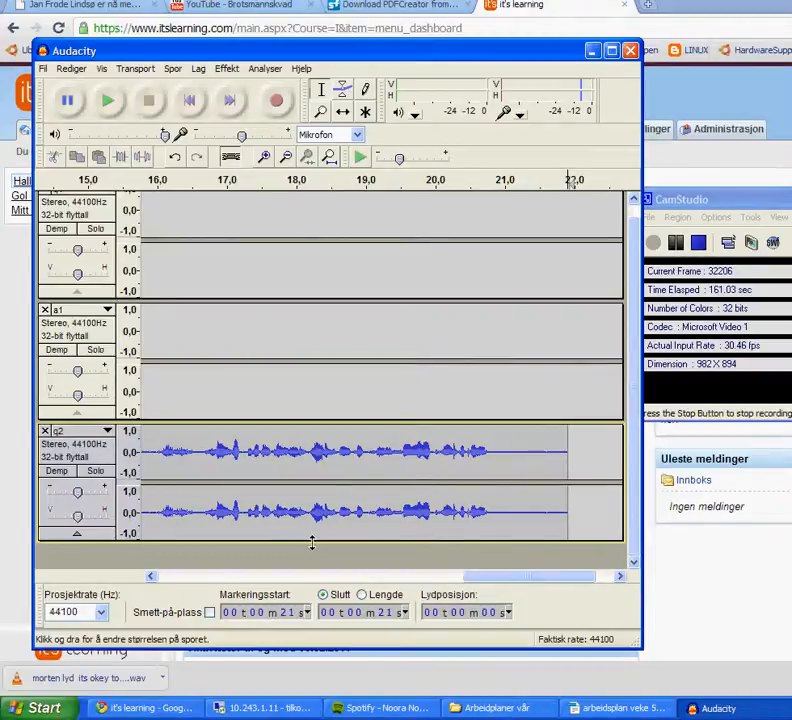
click(278, 106)
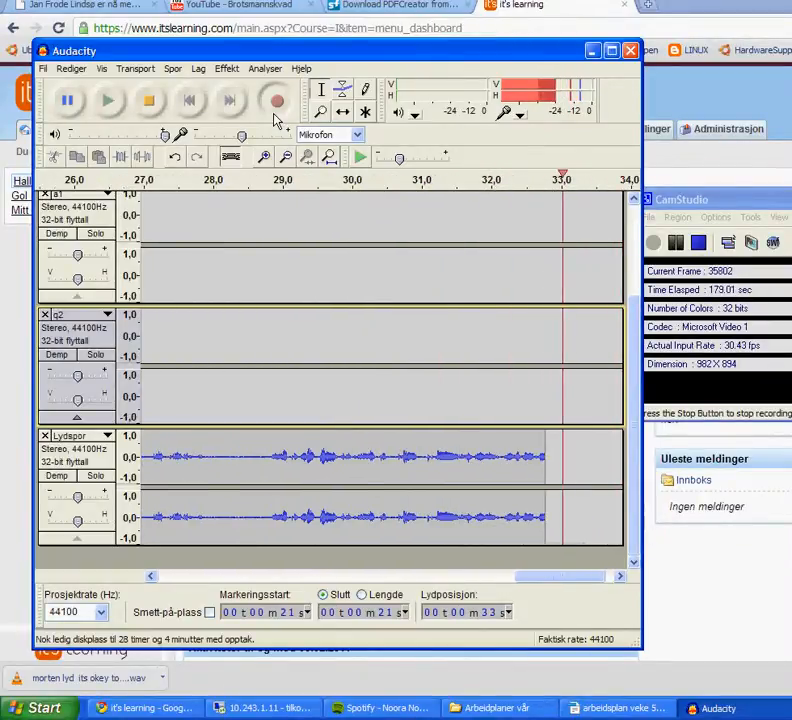
click(149, 101)
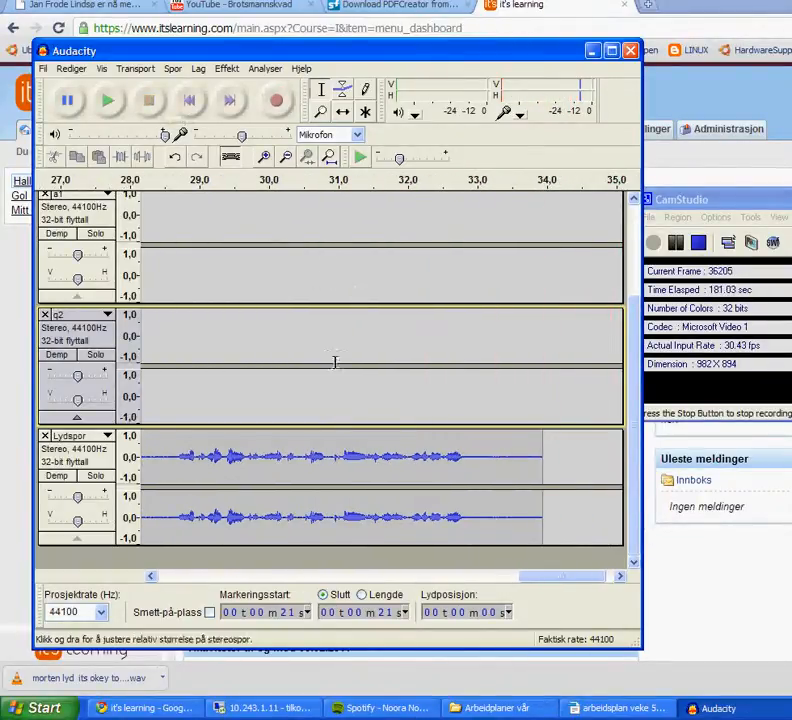
Rename the fourth recorded track to a2
click(70, 436)
click(94, 455)
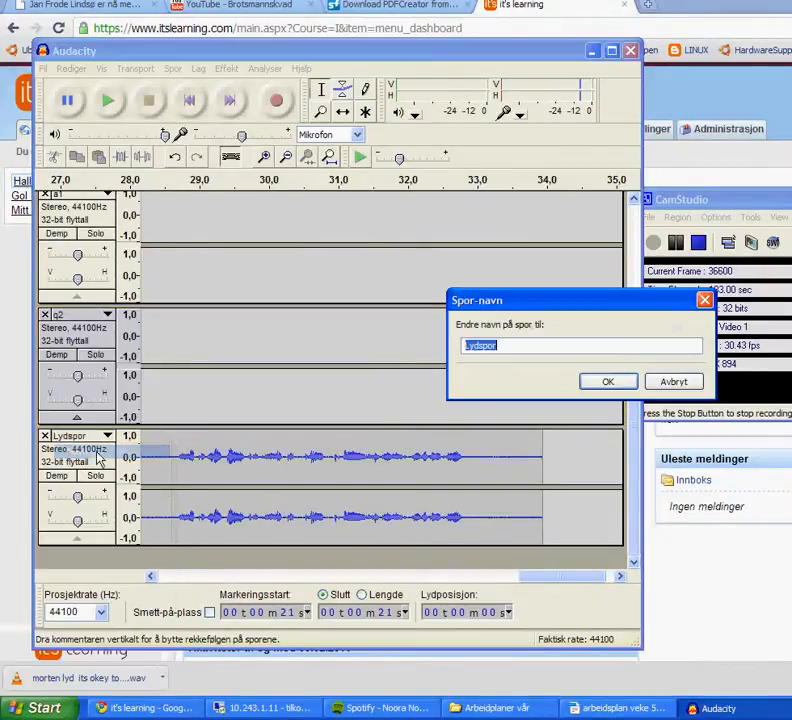
text(a2)
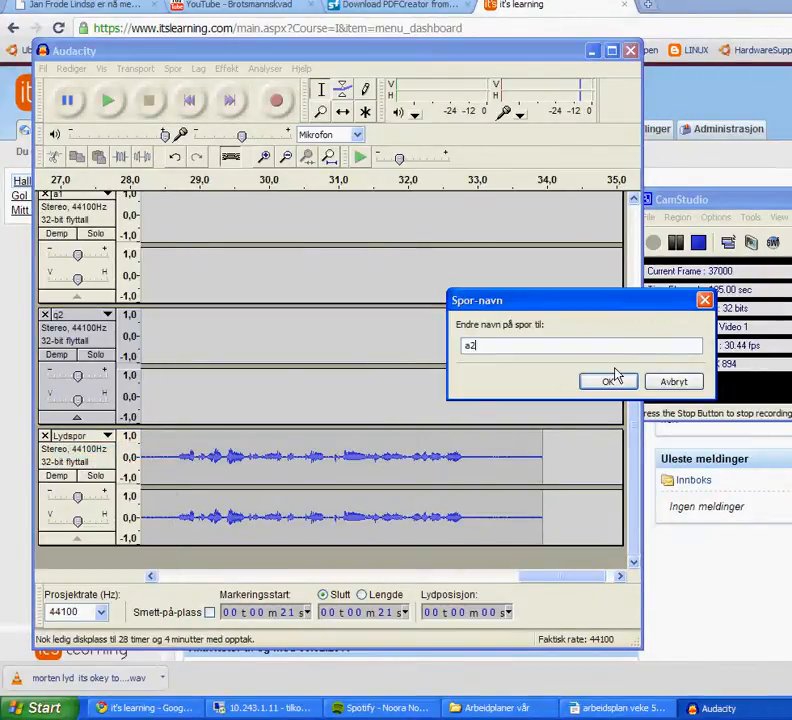
click(624, 386)
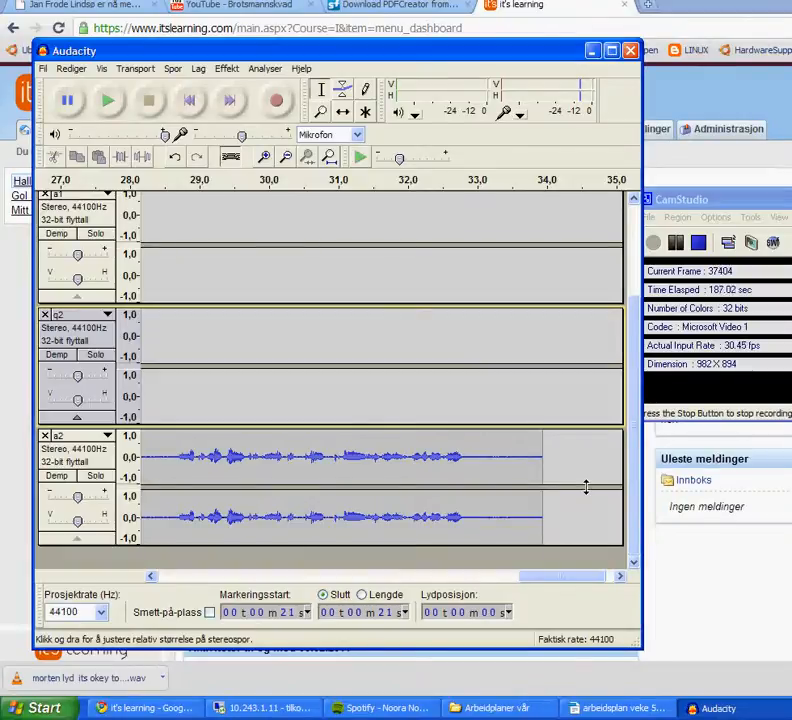
Play the tracks from the beginning of the project to check the transition from q1 to a1, and stop playback
click(195, 105)
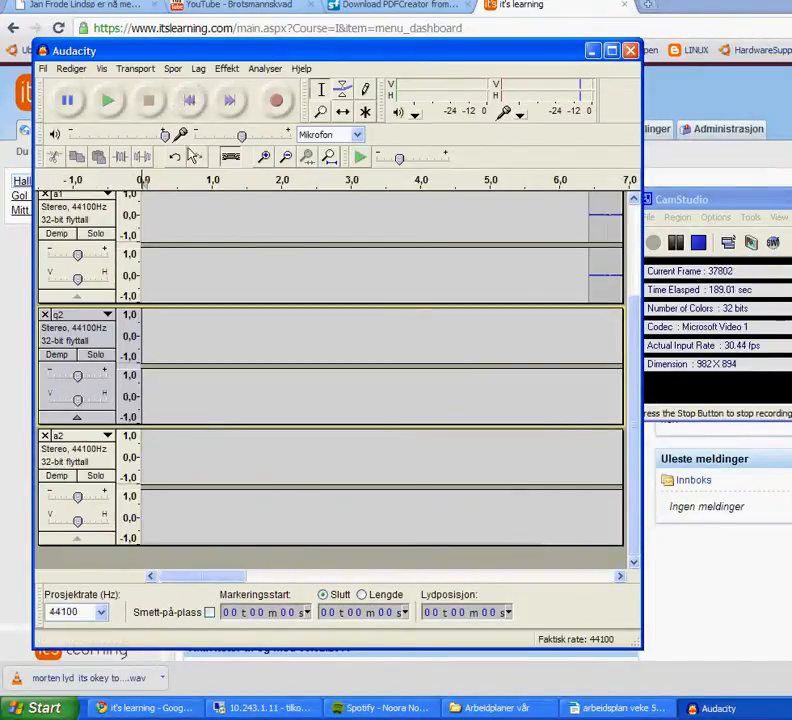
drag(637, 385, 631, 237)
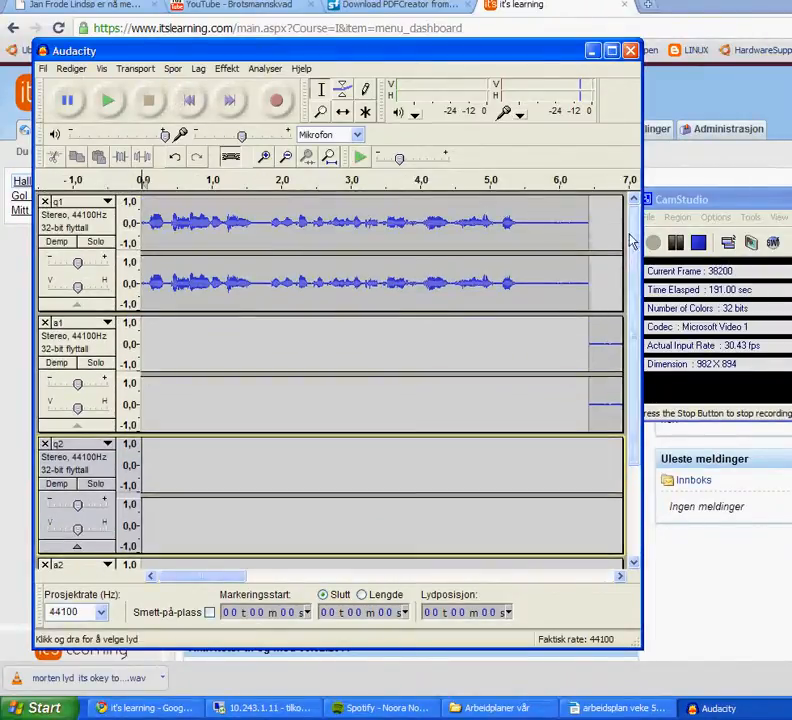
click(112, 103)
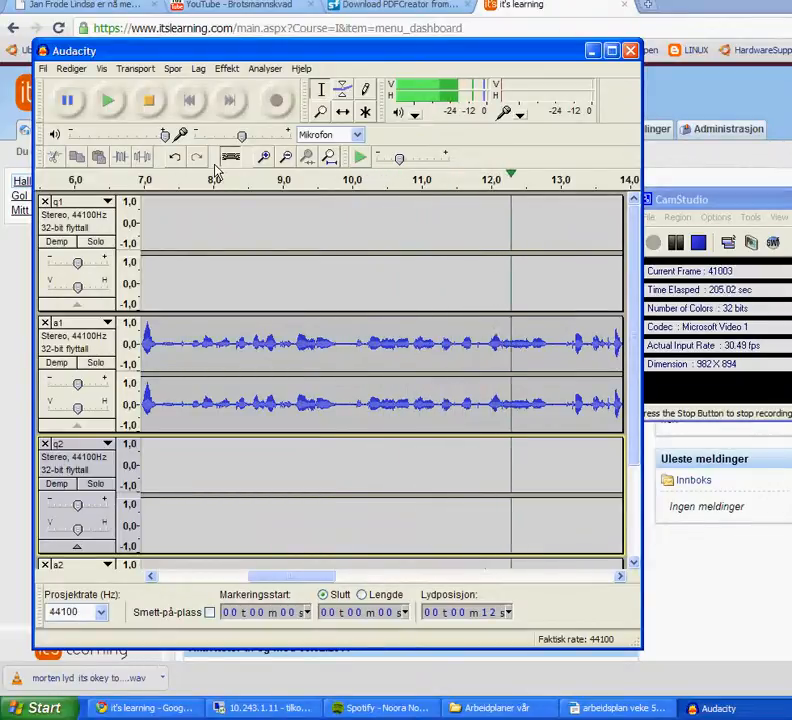
click(145, 104)
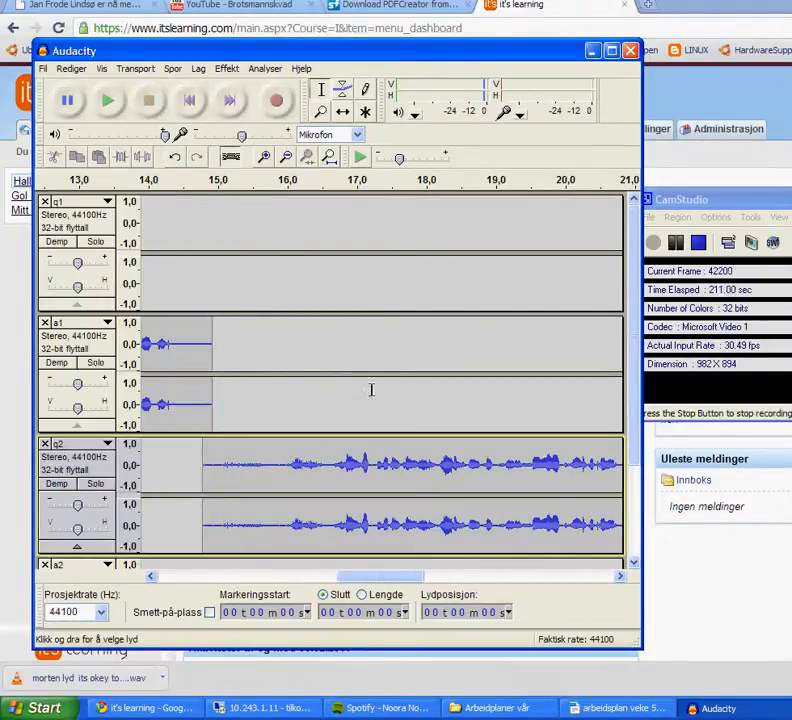
Record another clip of about 7 seconds on a new track, starting at the end of the a1 clip
drag(415, 582, 378, 568)
click(507, 405)
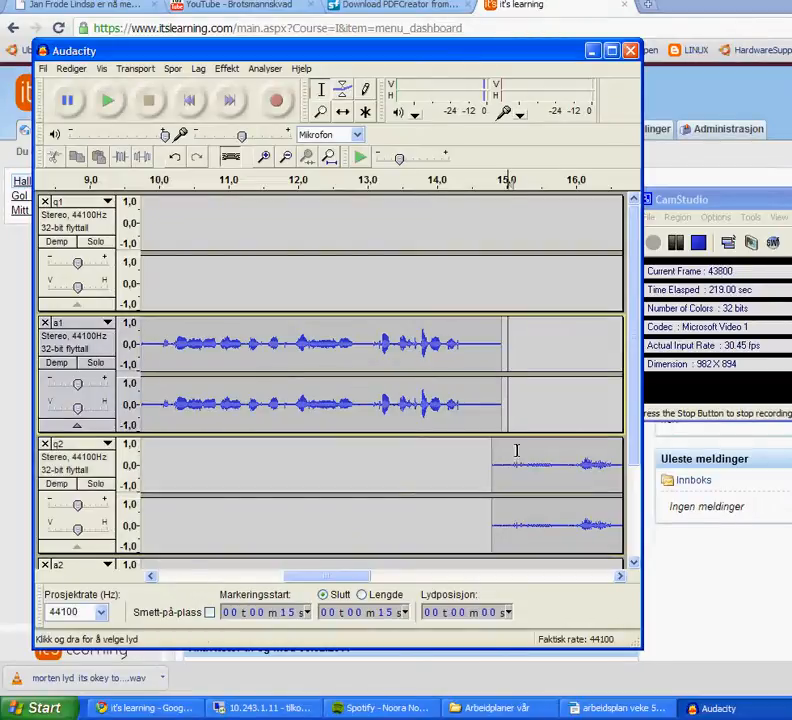
click(501, 403)
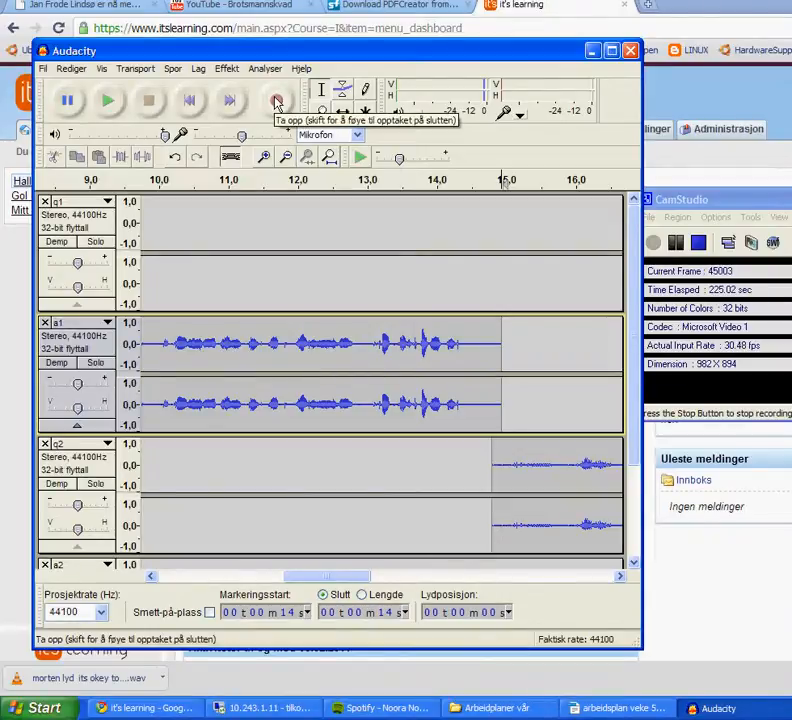
click(277, 103)
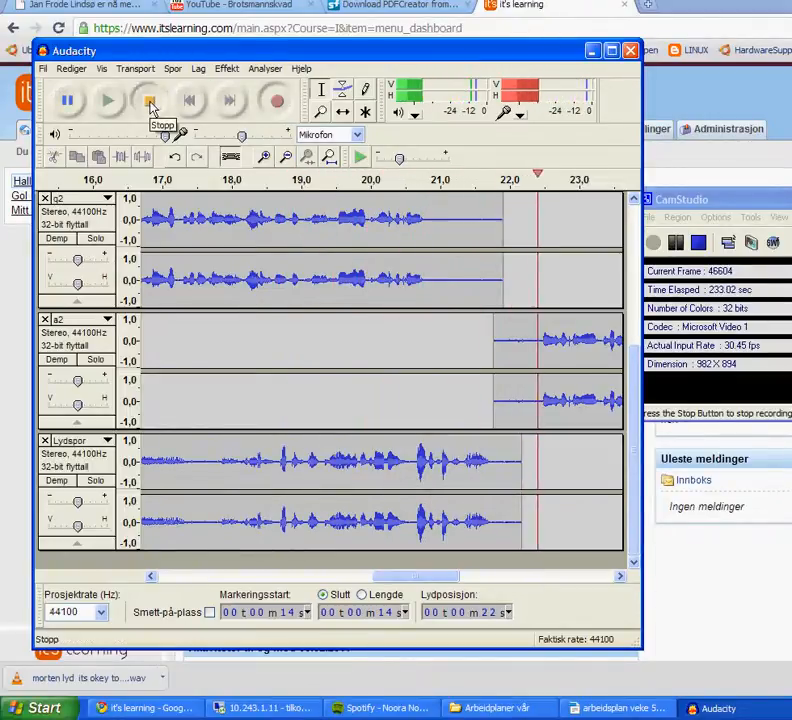
click(150, 104)
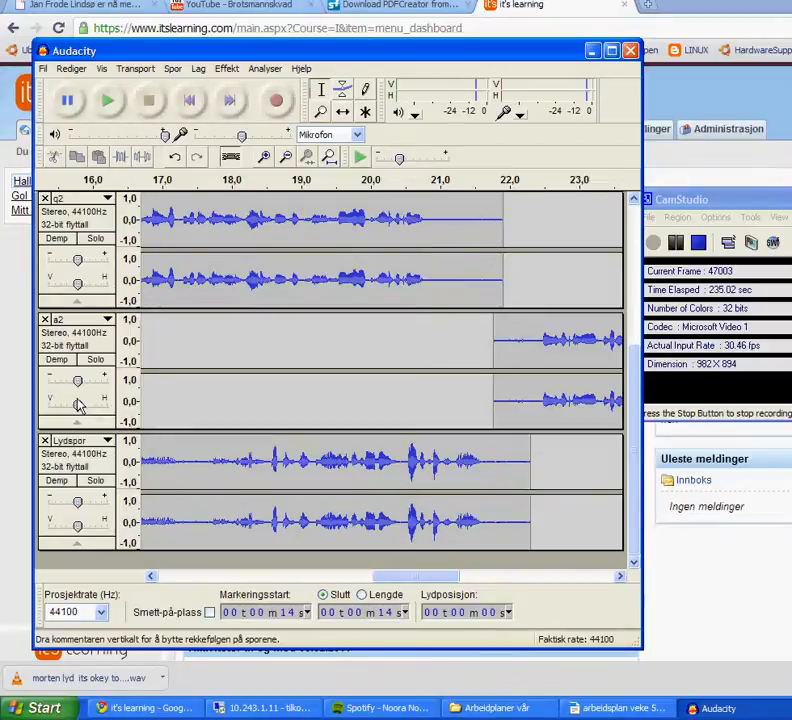
Lower the track volume of both a2 and q2 to the minimum
drag(78, 379, 22, 383)
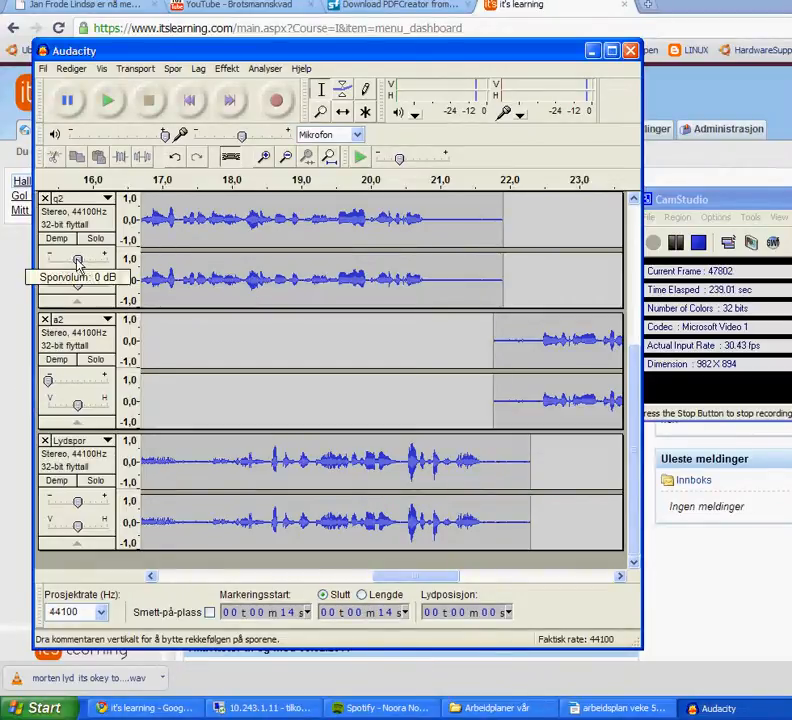
drag(78, 260, 7, 263)
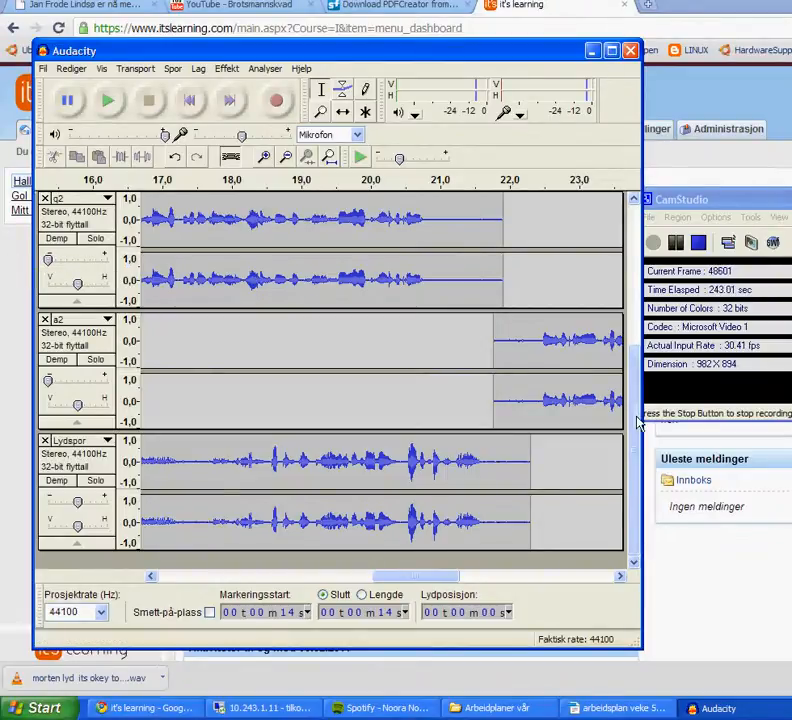
Delete the newly recorded, unnamed track below a2
drag(638, 419, 632, 450)
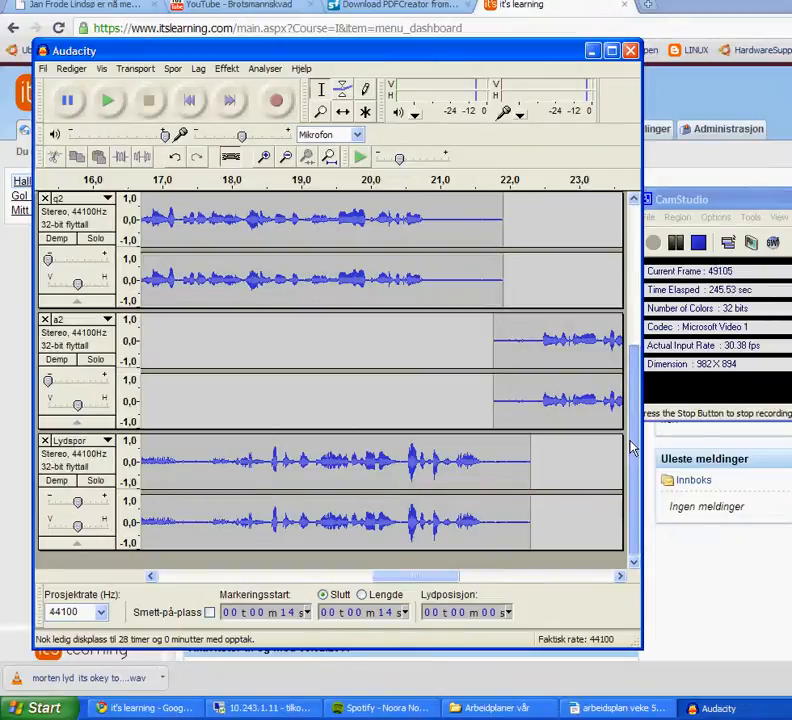
click(44, 441)
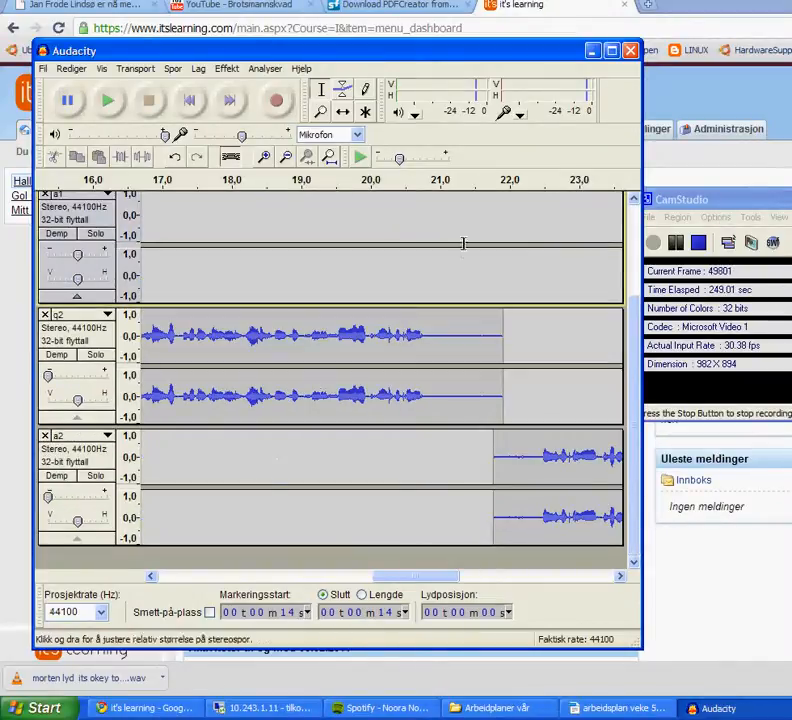
Start exporting the project with the metadata left blank, and choose Ogg Vorbis as the file type
drag(633, 403, 636, 270)
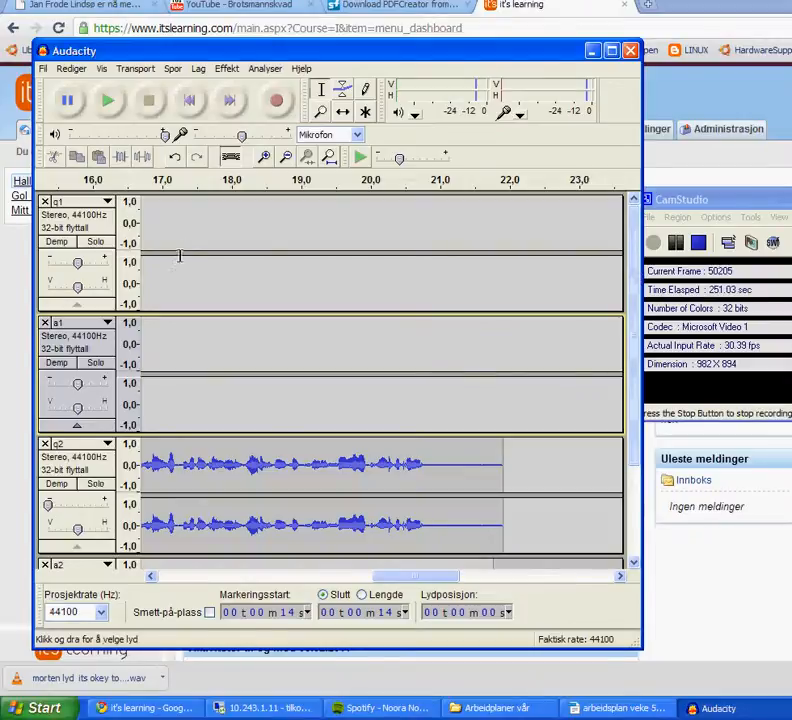
drag(432, 576, 164, 578)
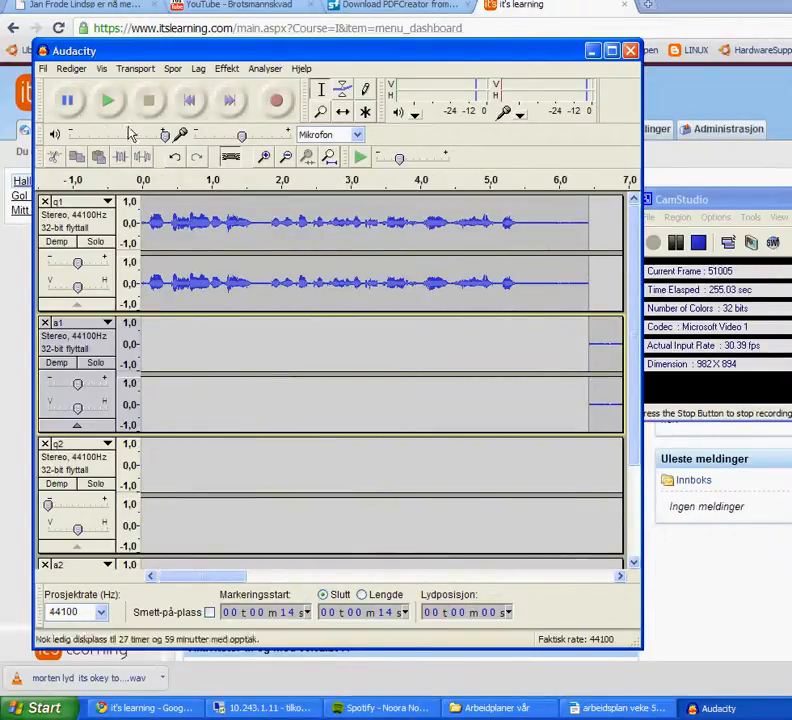
click(43, 69)
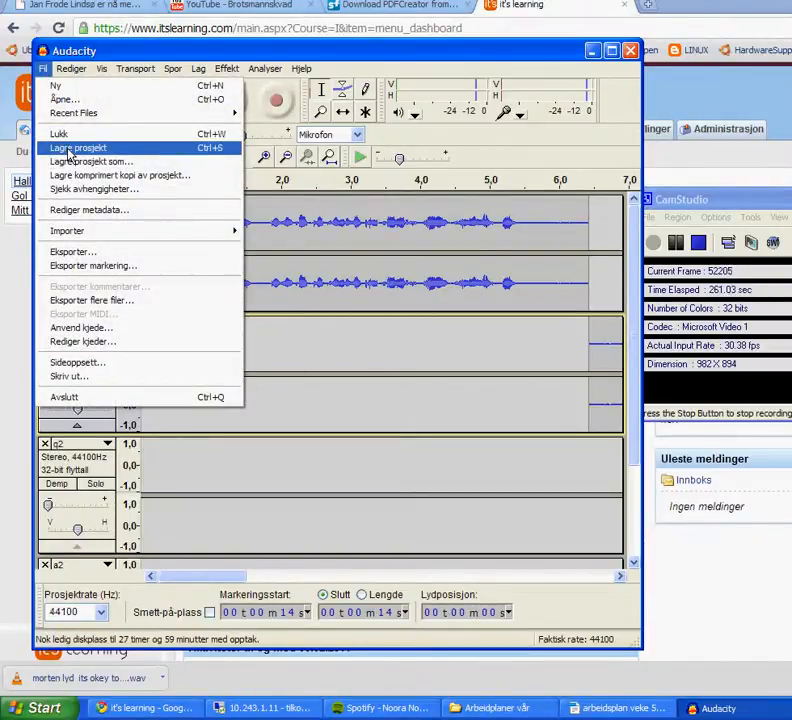
click(80, 254)
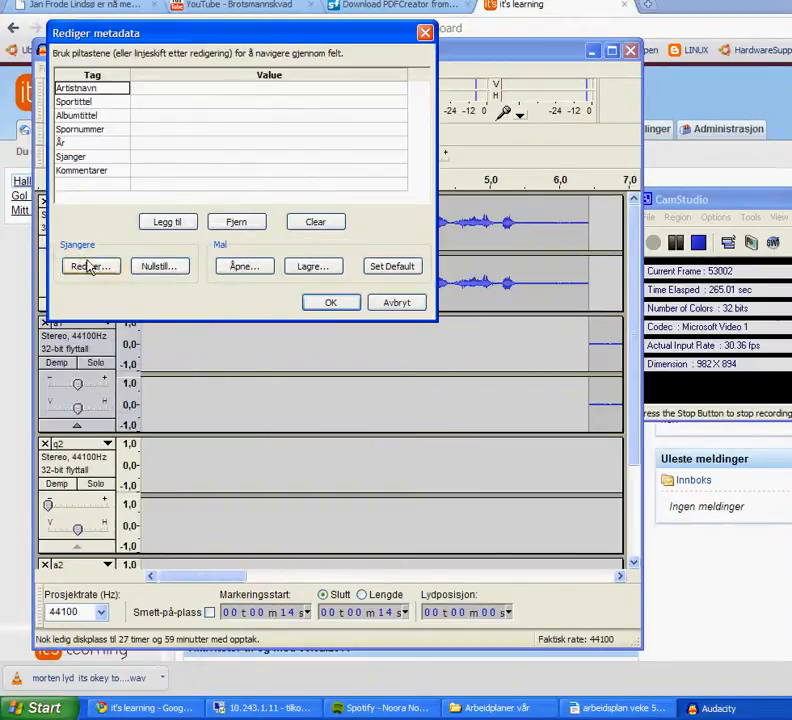
click(331, 305)
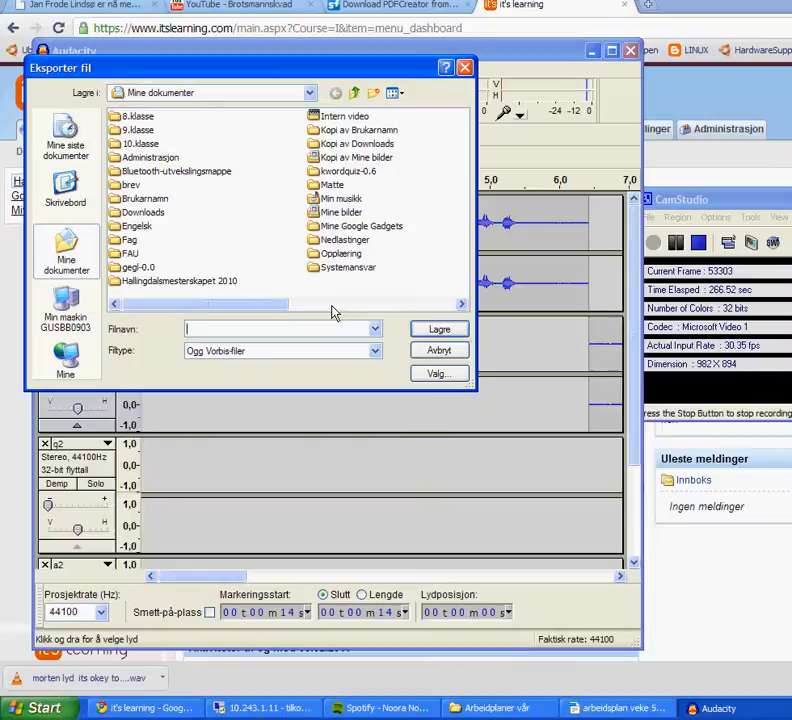
click(298, 349)
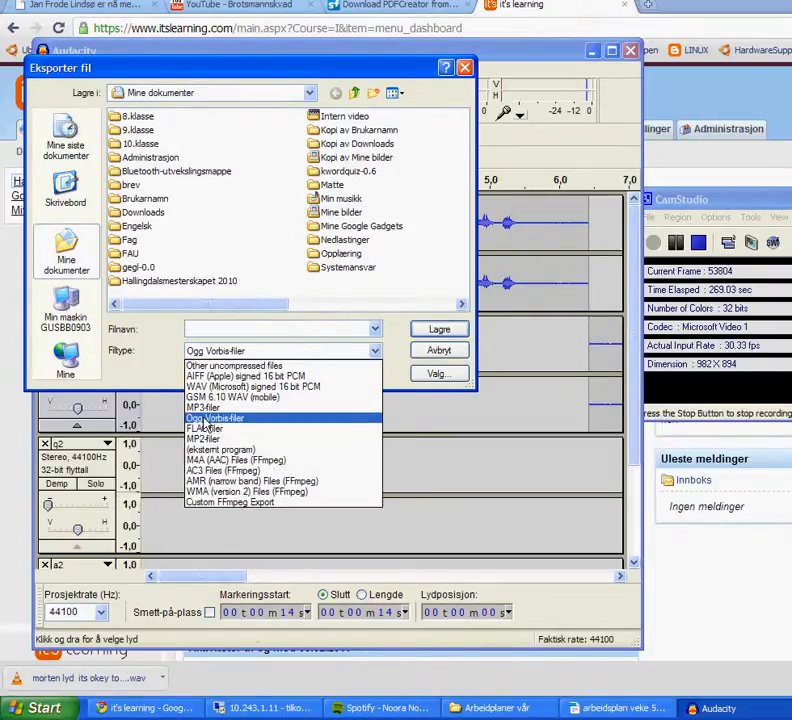
click(220, 419)
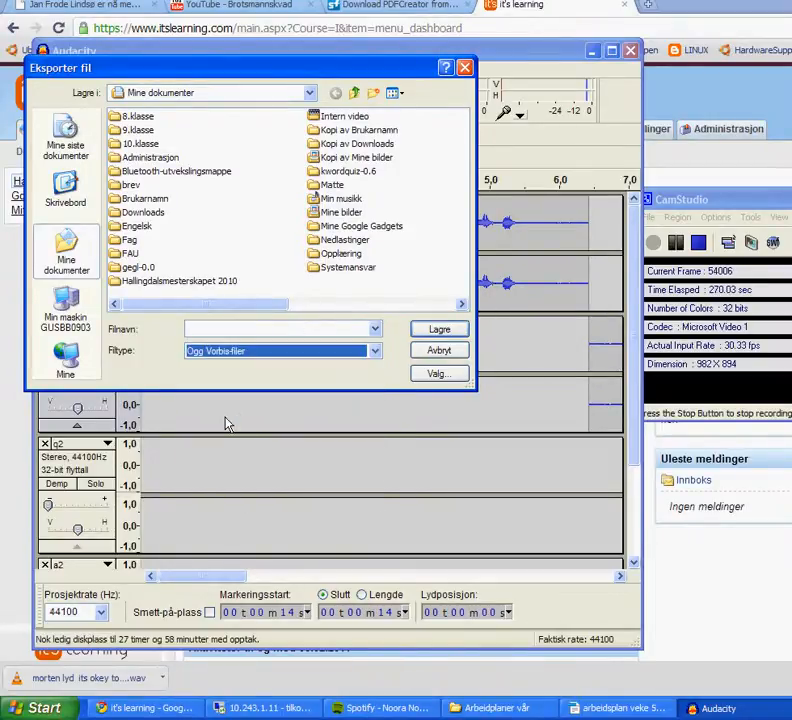
Name the export file "questions page 184" and save it in Mine dokumenter, accepting the mixdown to two stereo channels
click(200, 329)
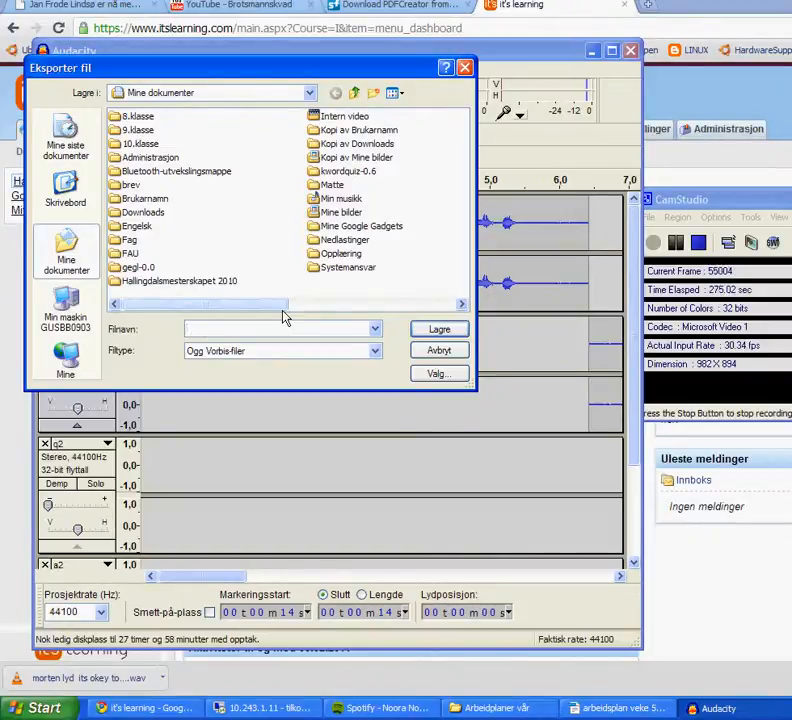
text(quest)
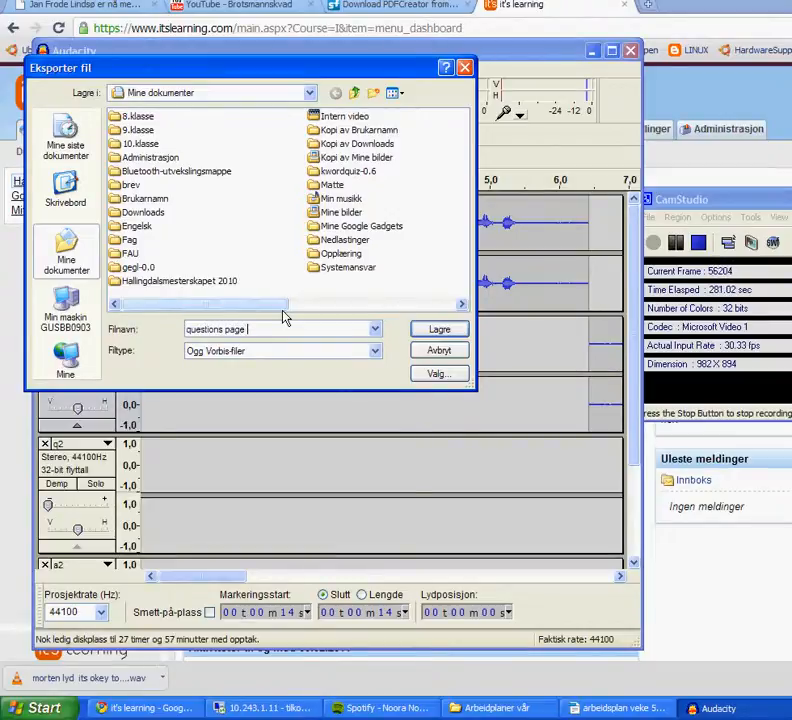
text(ions page)
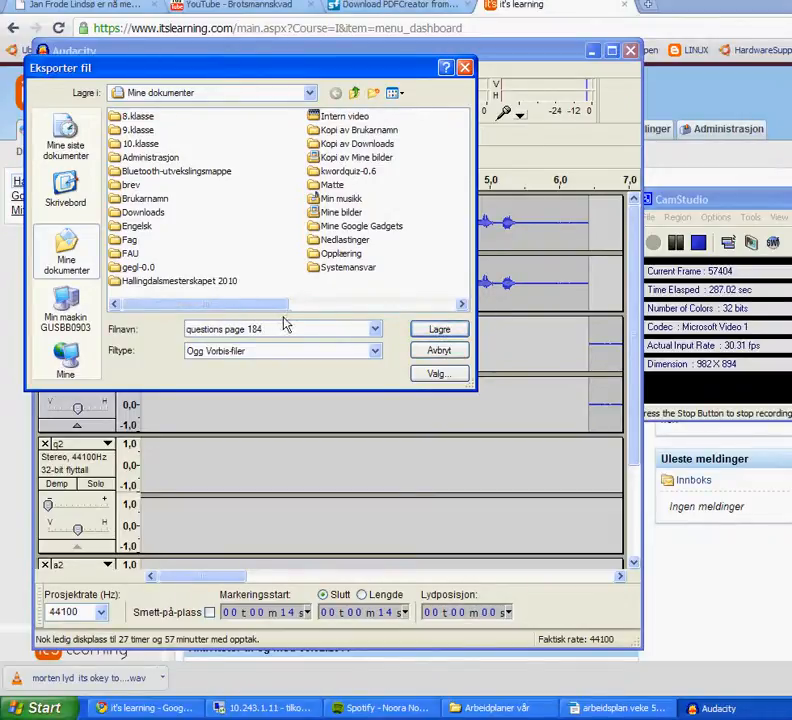
click(460, 329)
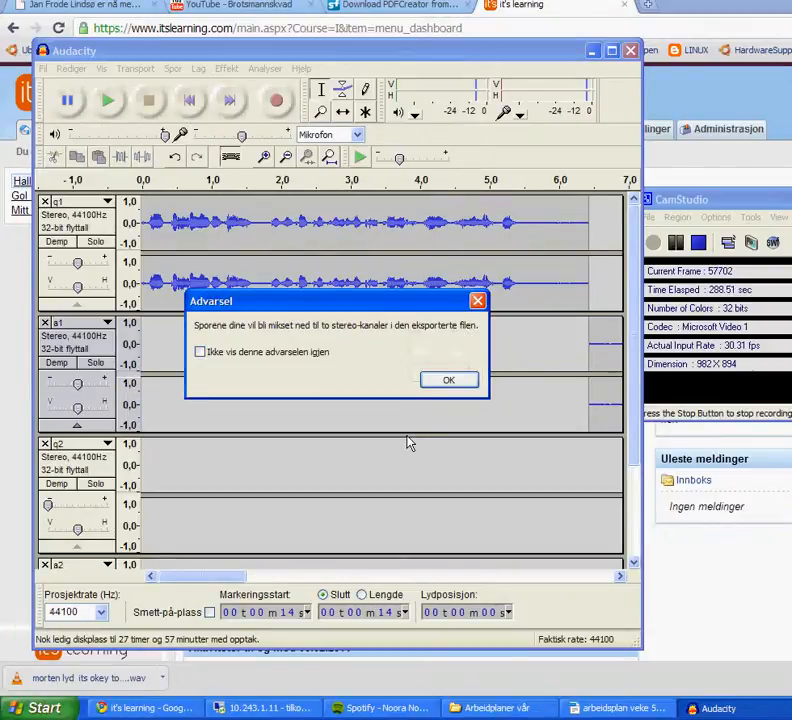
click(442, 381)
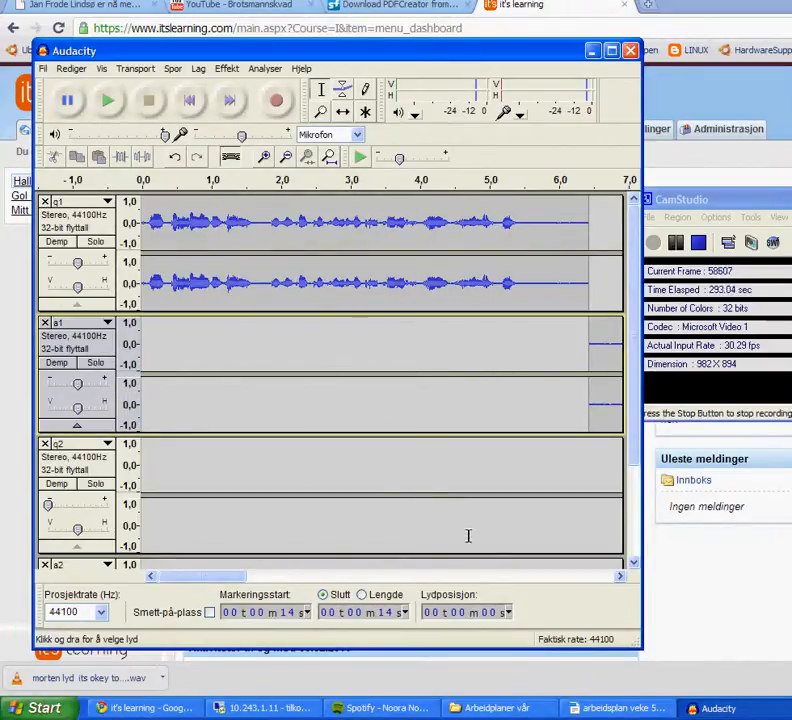
click(41, 70)
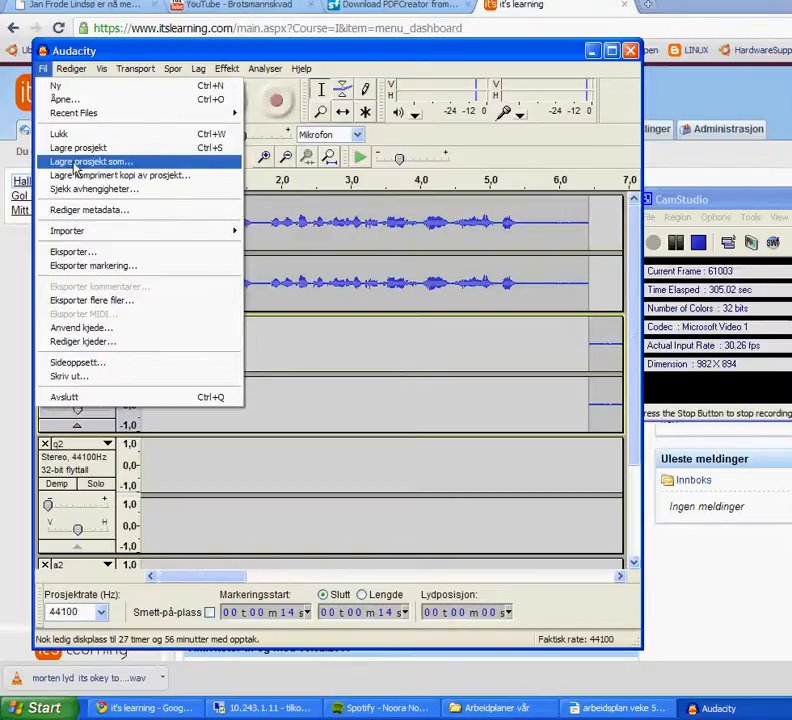
click(127, 166)
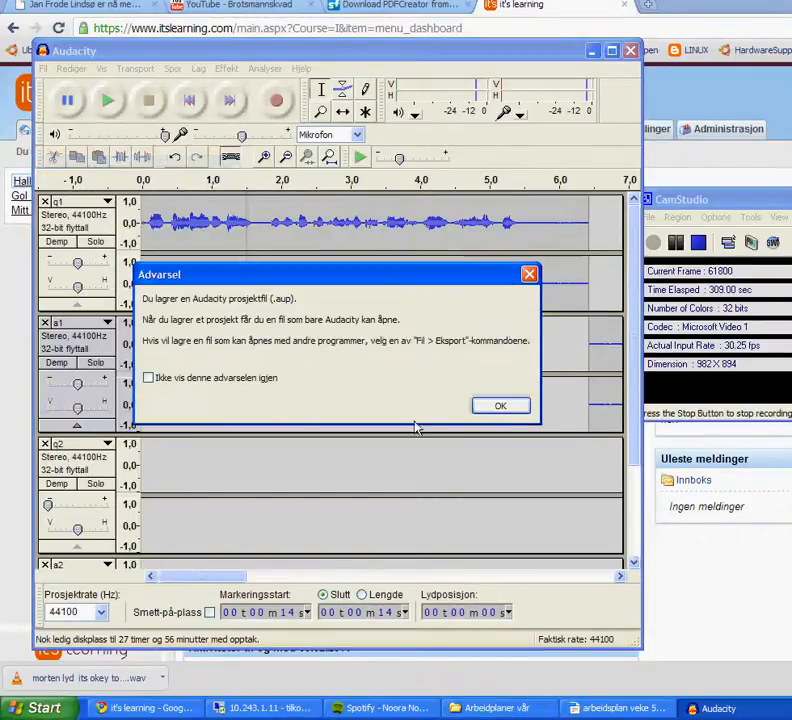
click(500, 405)
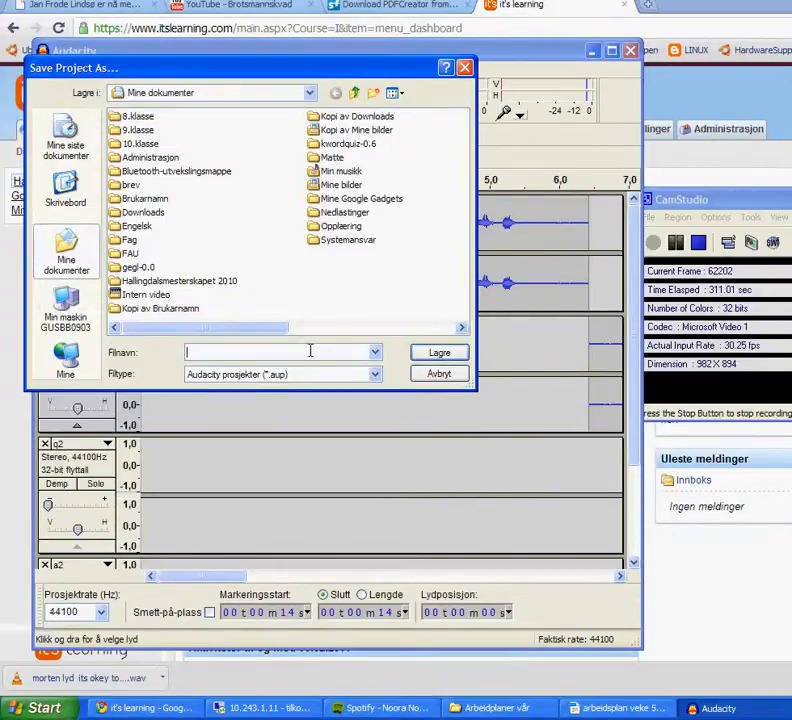
click(426, 376)
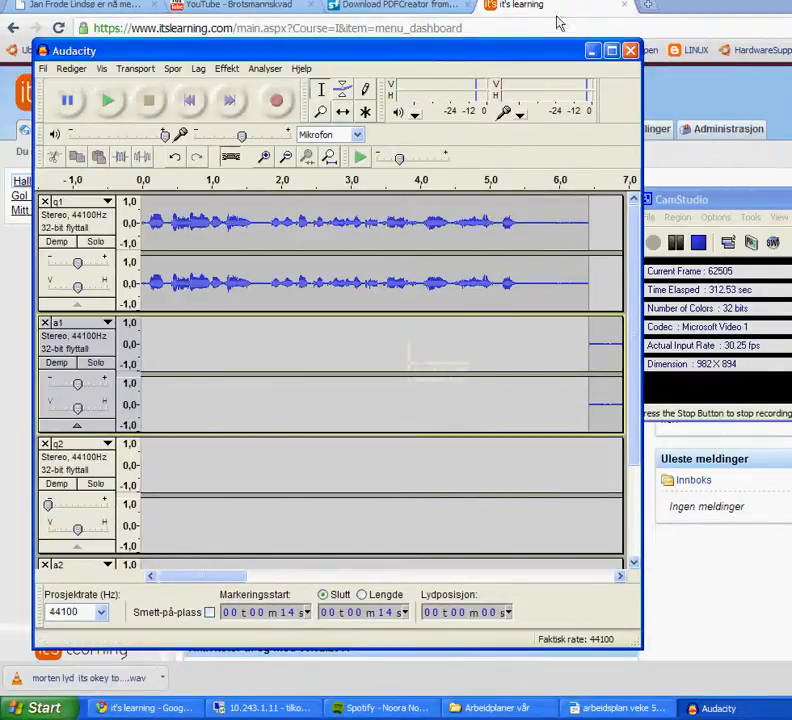
Close the audio project window
click(629, 50)
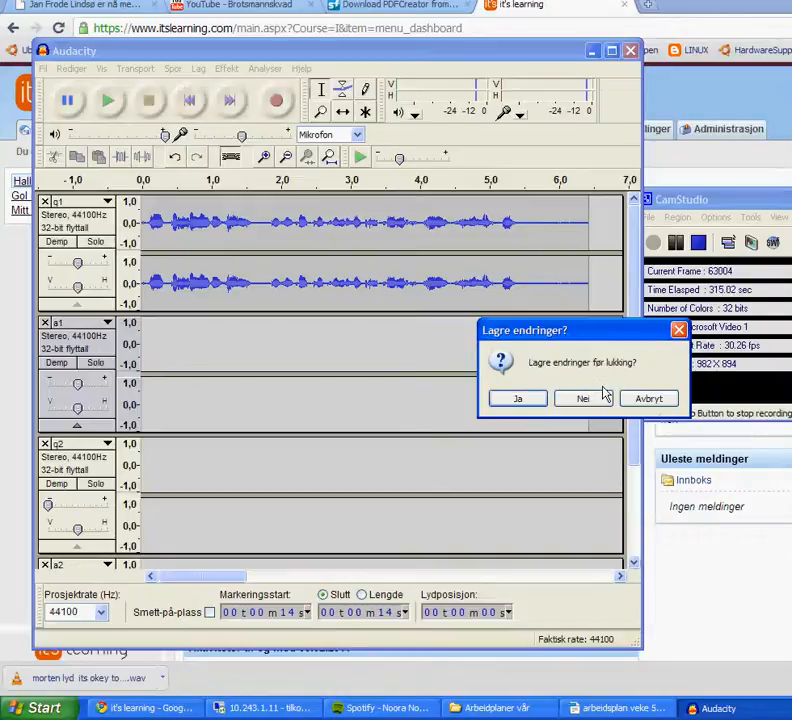